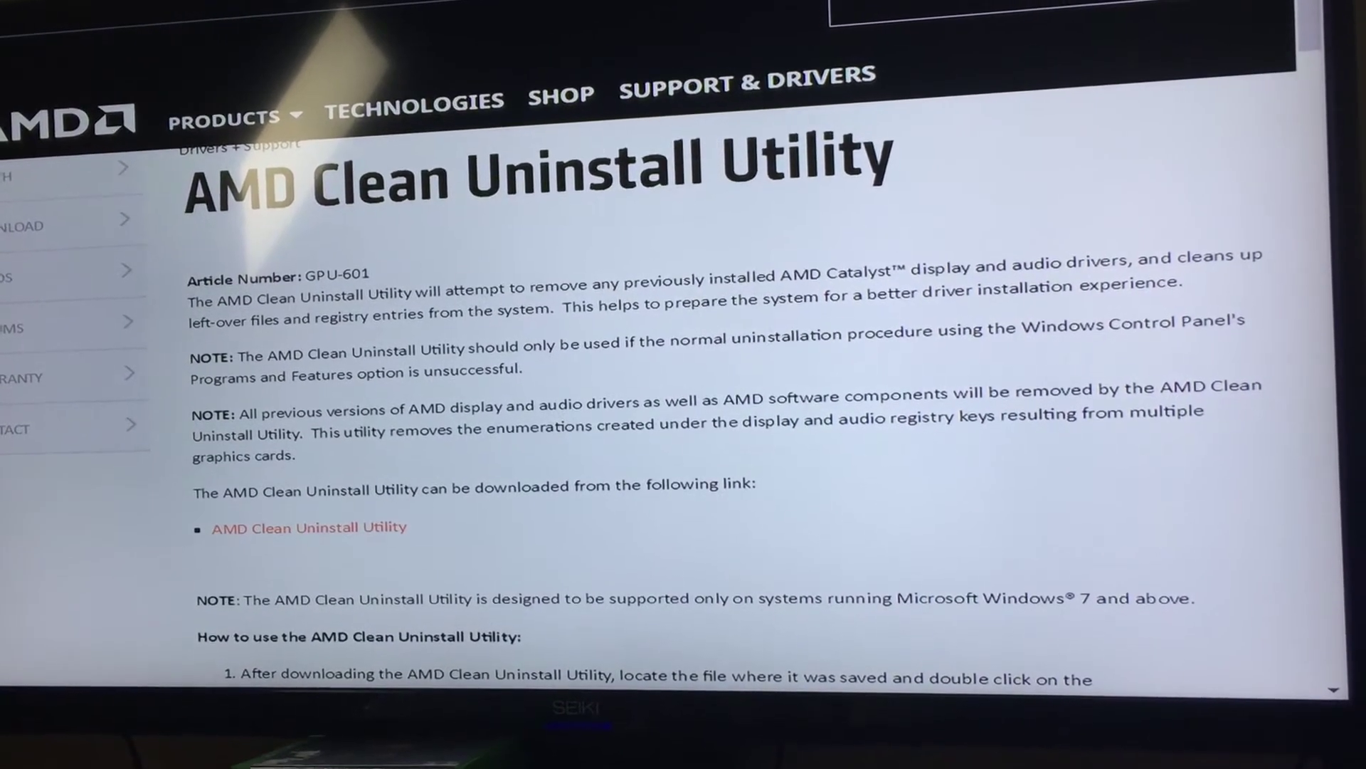
Step: Glance at the desktop, then return to the Clean Uninstall instructions page until the utility finishes
key("super+d")
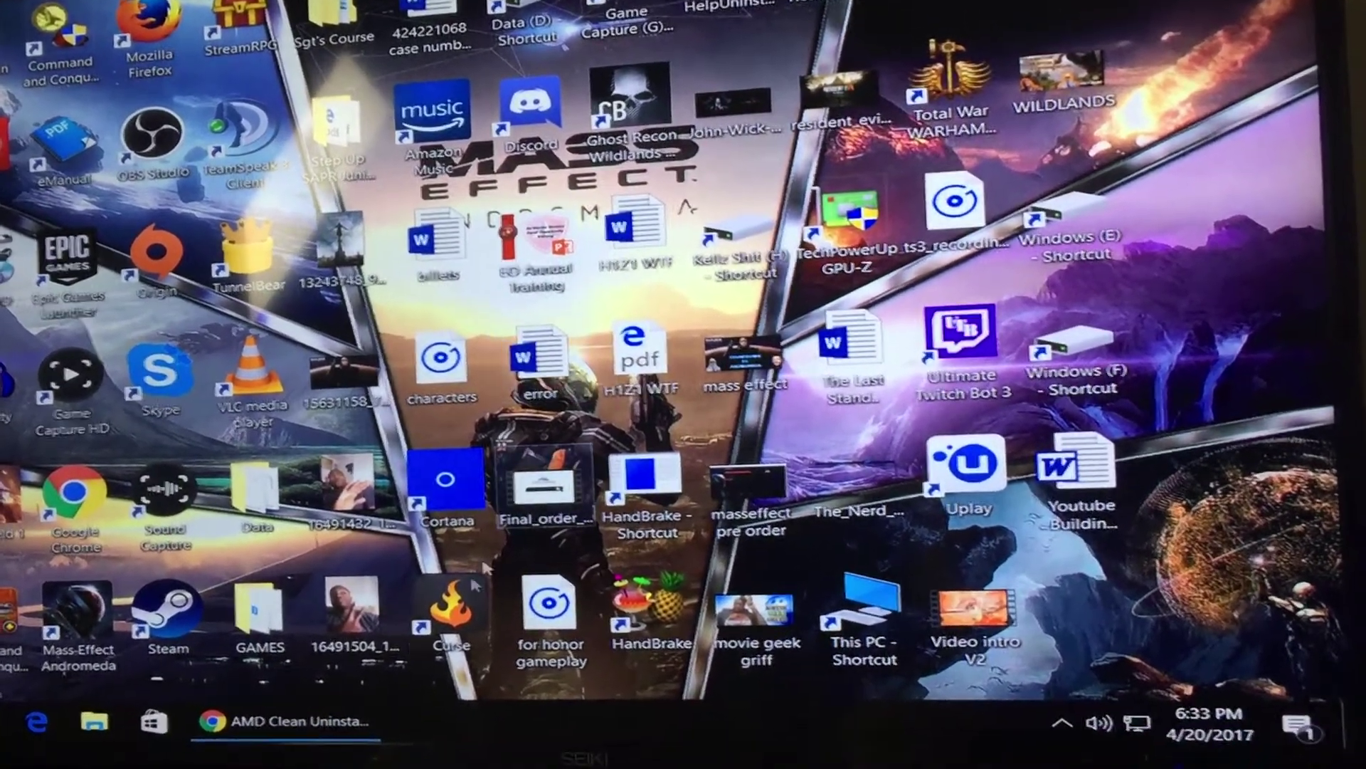
key("super+d")
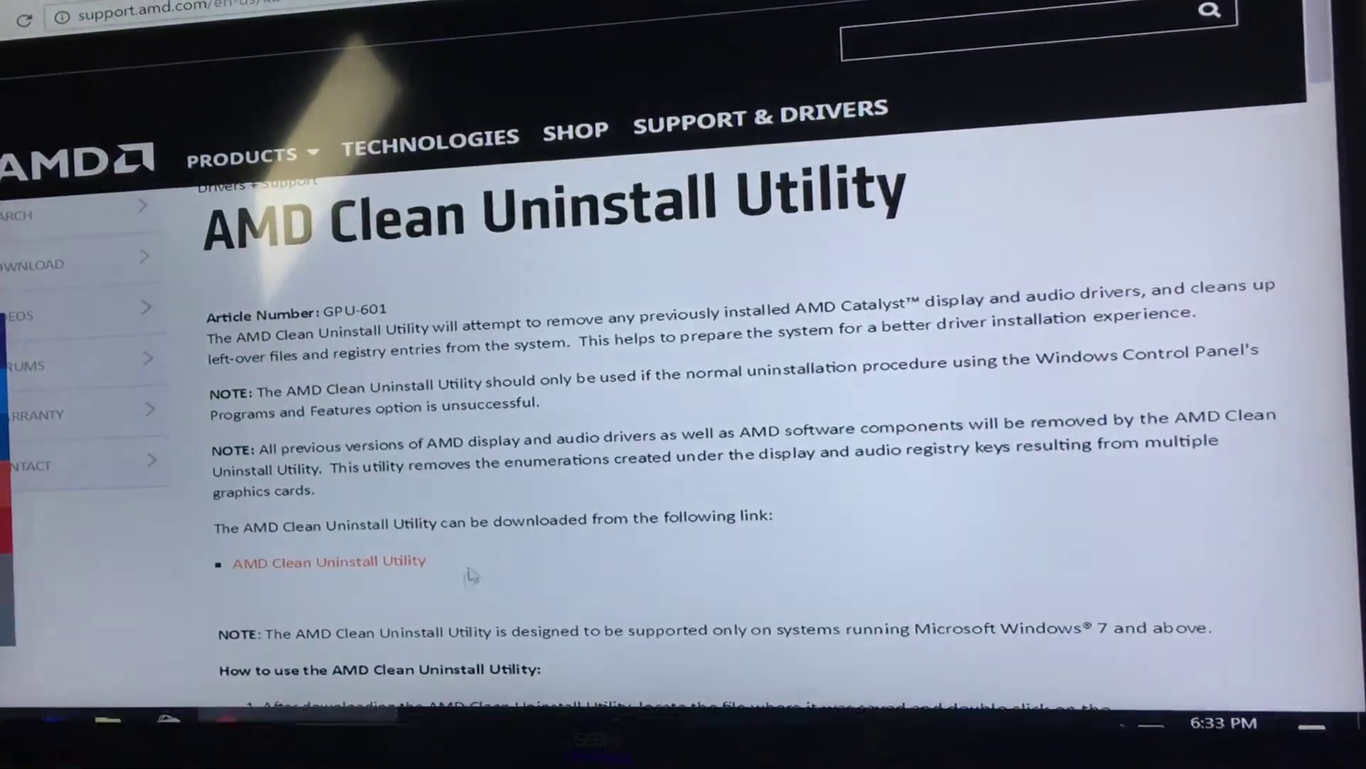
scroll(470, 574, "down", 4)
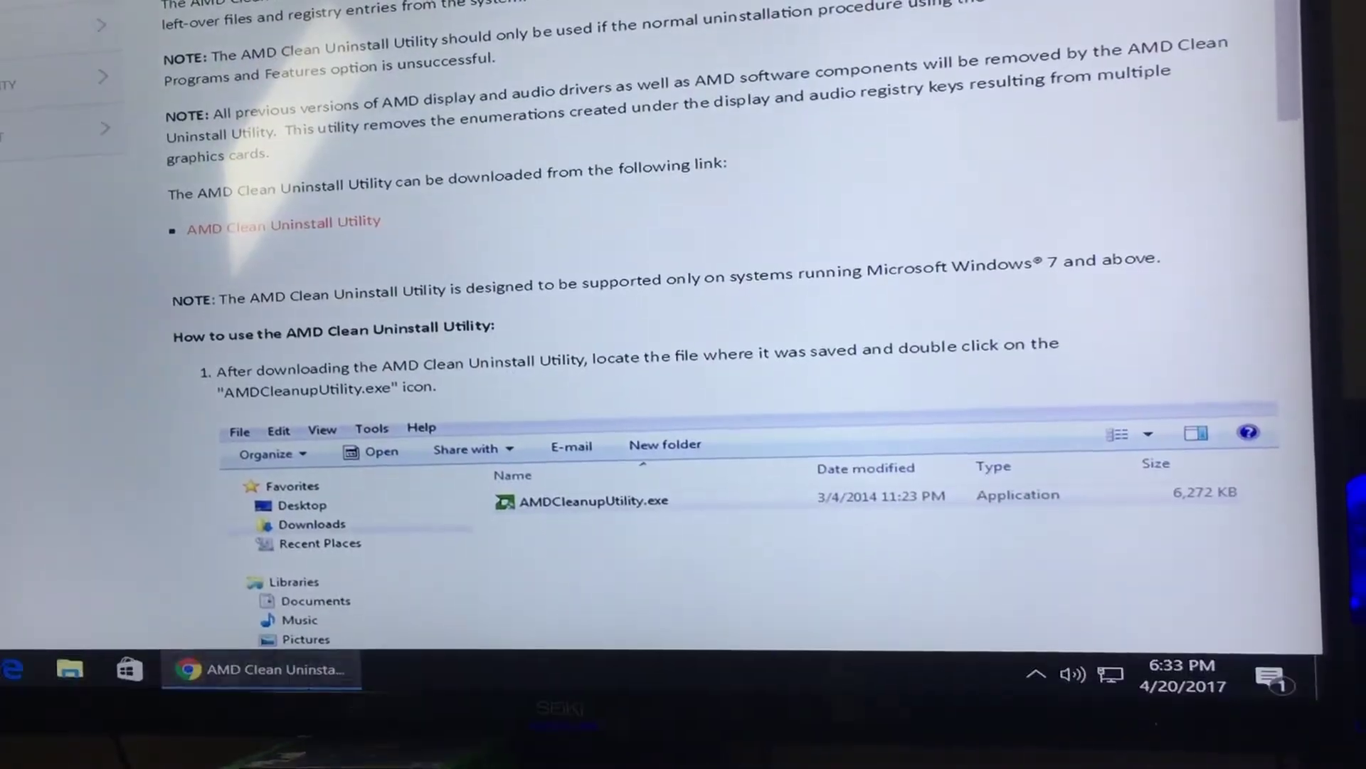
scroll(757, 320, "down", 5)
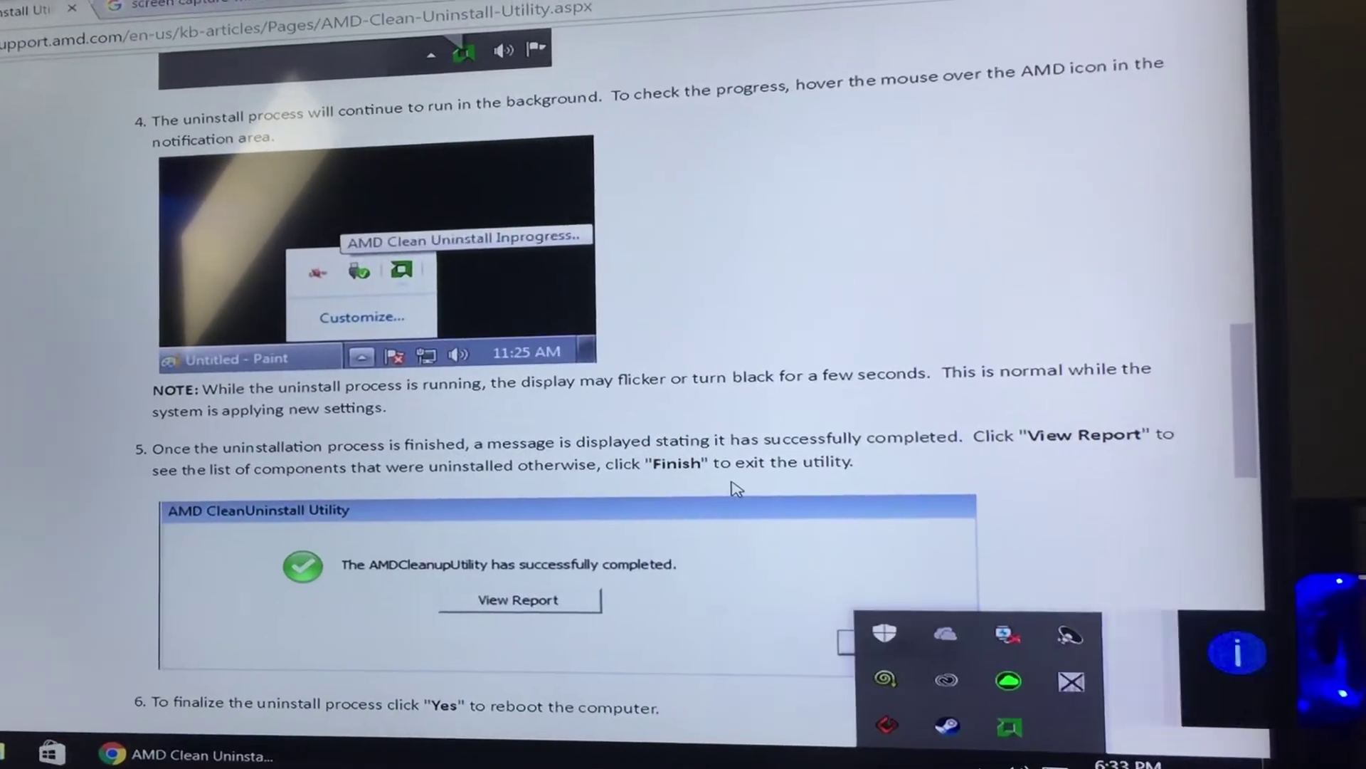
scroll(890, 369, "up", 5)
scroll(855, 352, "up", 3)
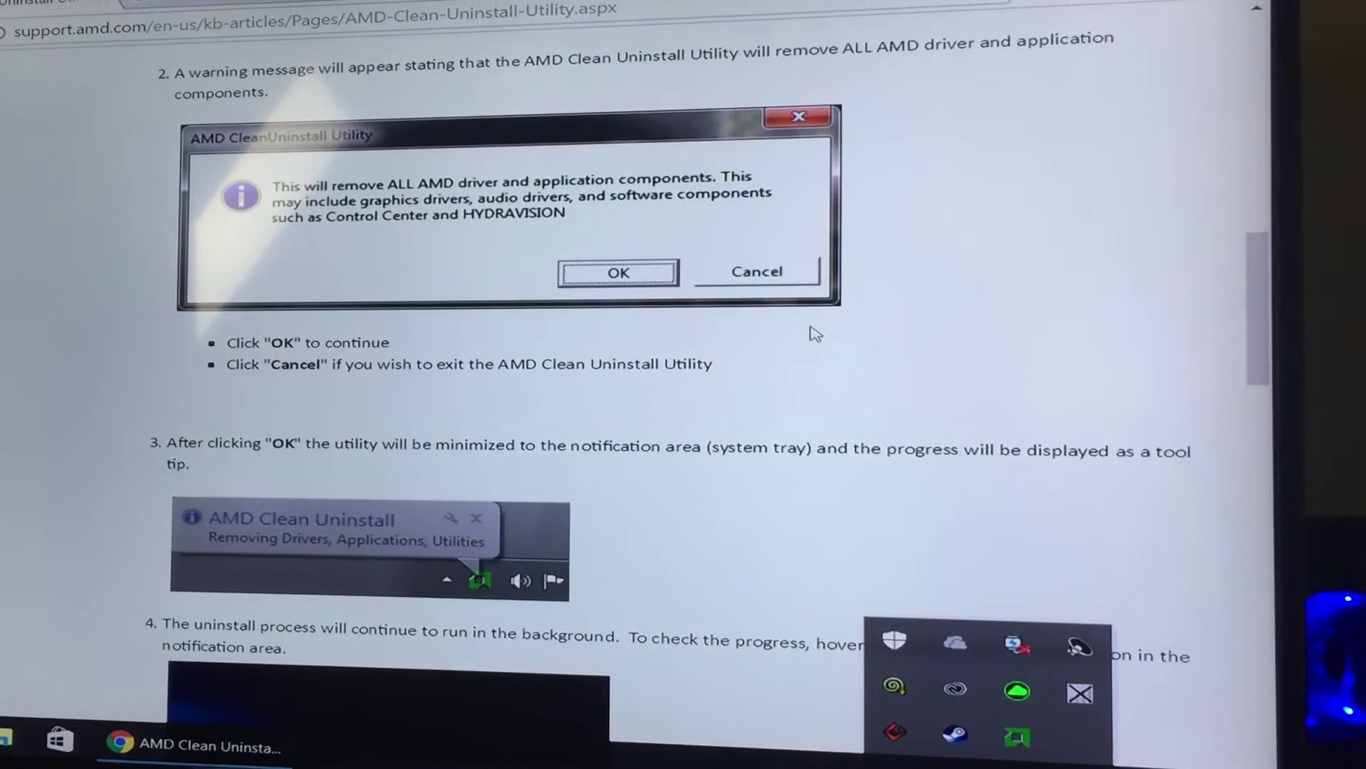
scroll(674, 404, "down", 1)
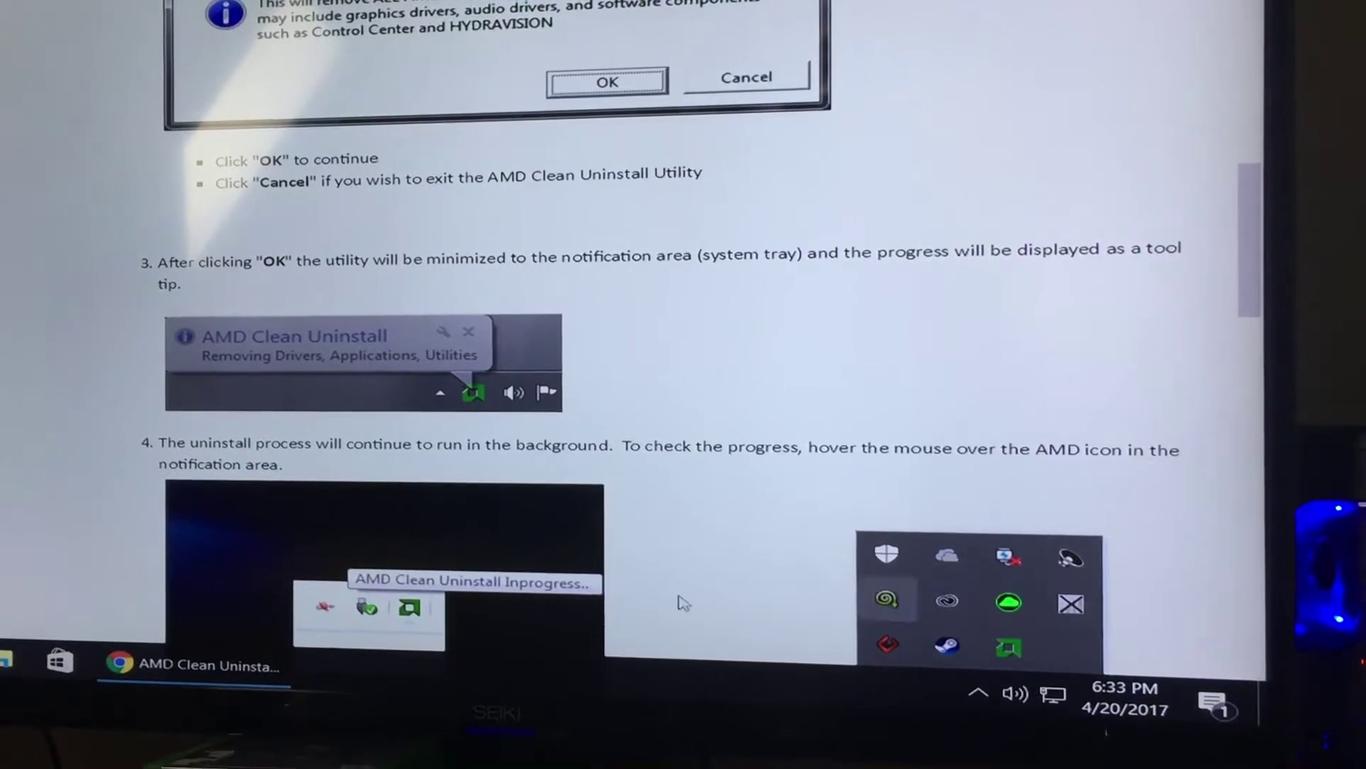
scroll(492, 386, "down", 3)
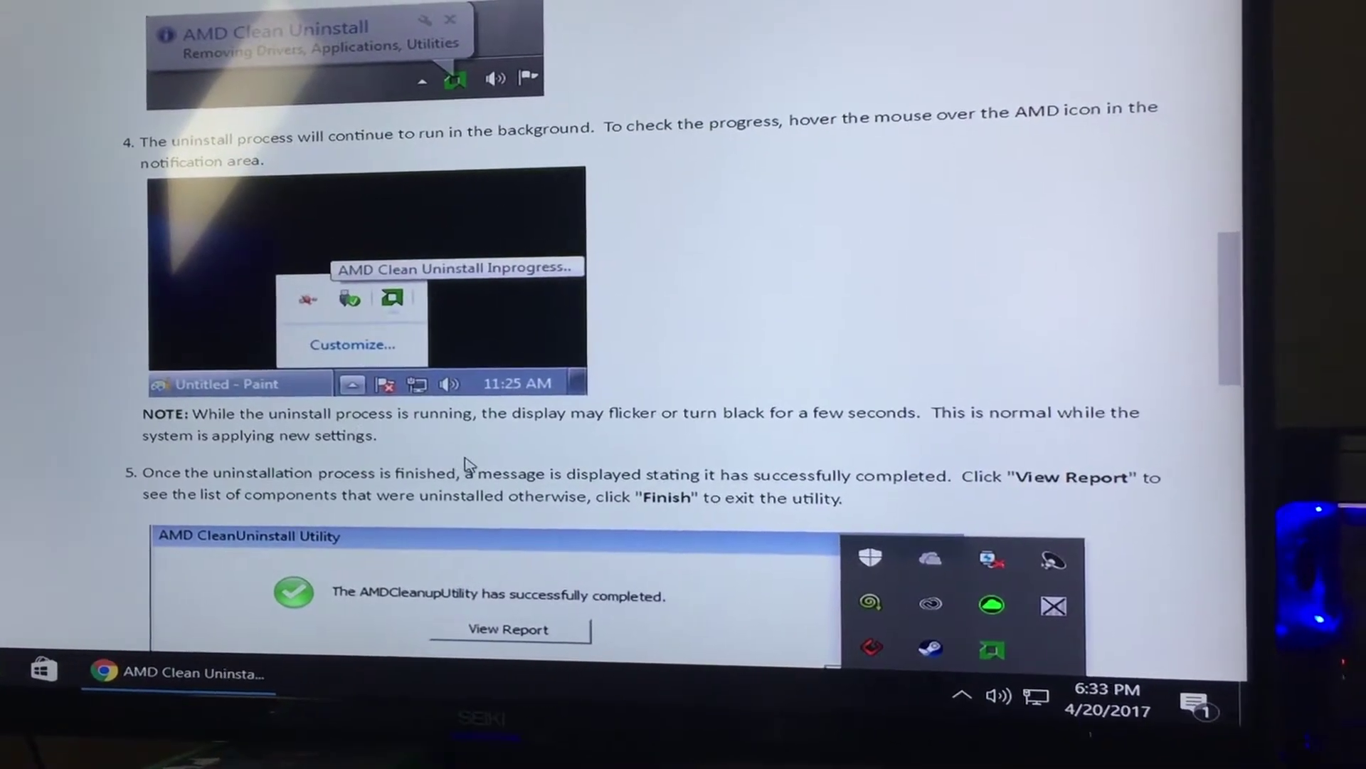
scroll(554, 457, "down", 2)
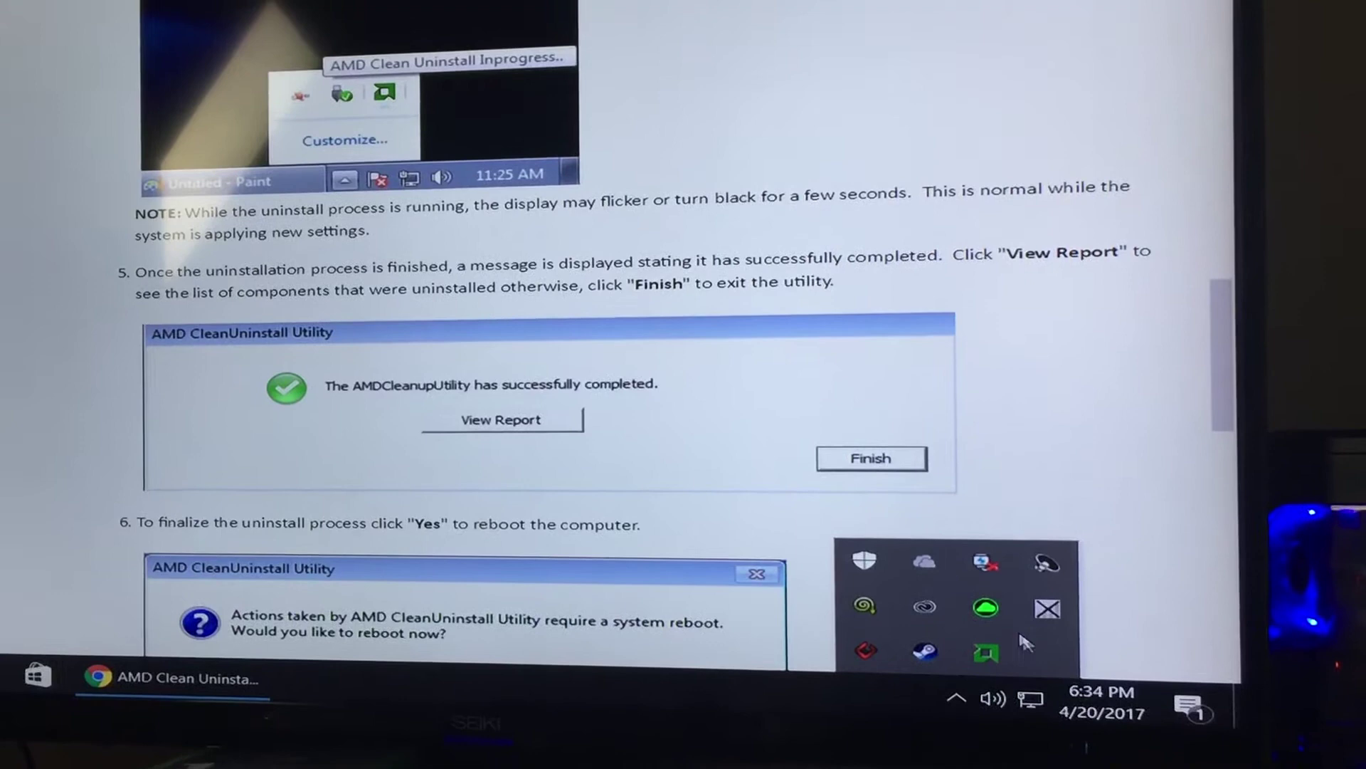
scroll(913, 334, "up", 3)
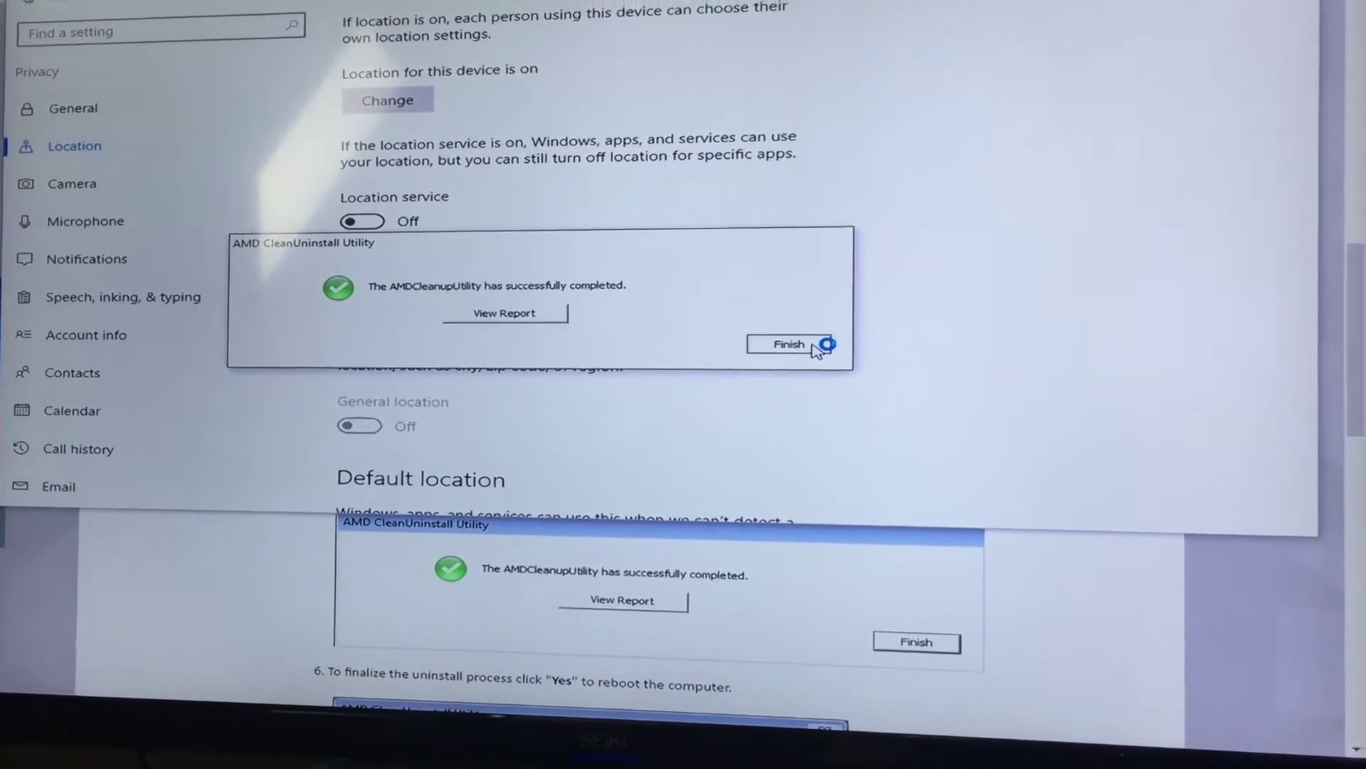
Step: Dismiss the Clean Uninstall success message and accept the reboot prompt
left_click(825, 340)
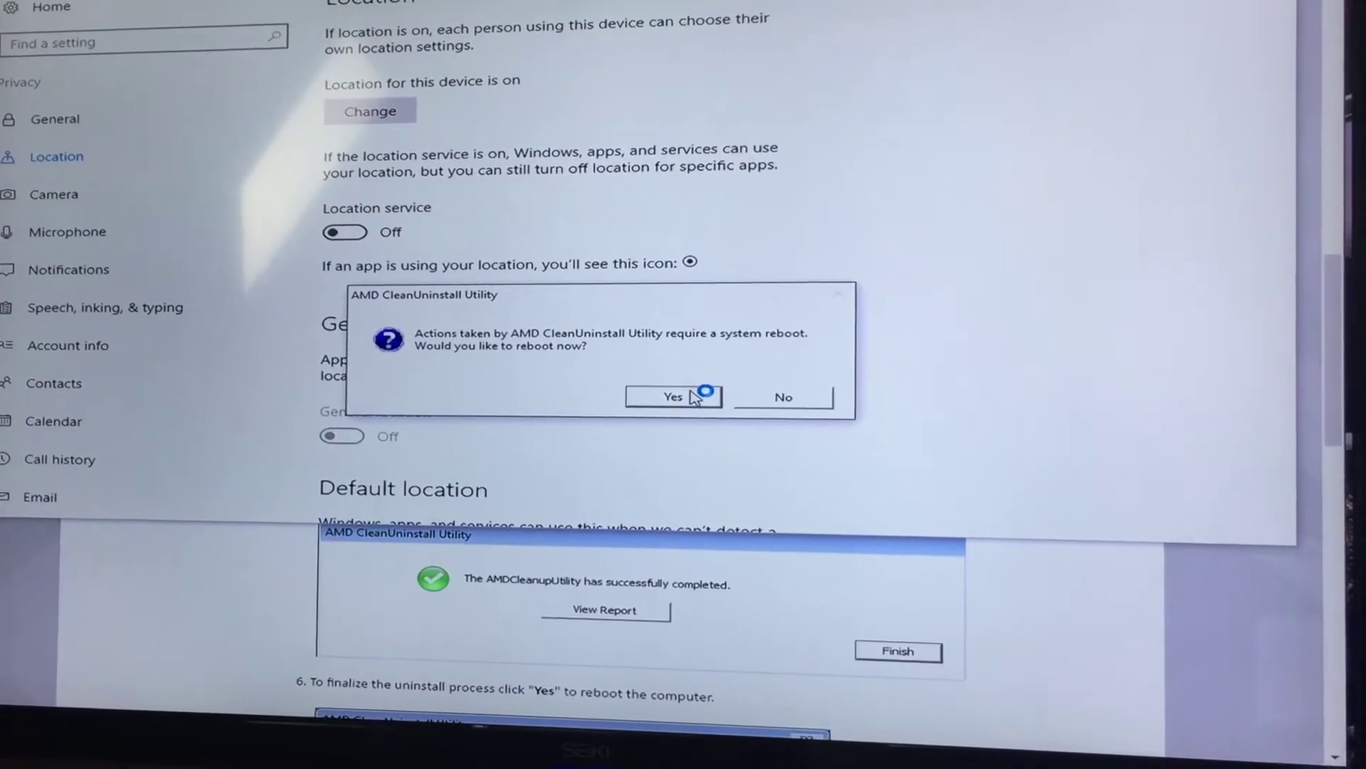
left_click(683, 403)
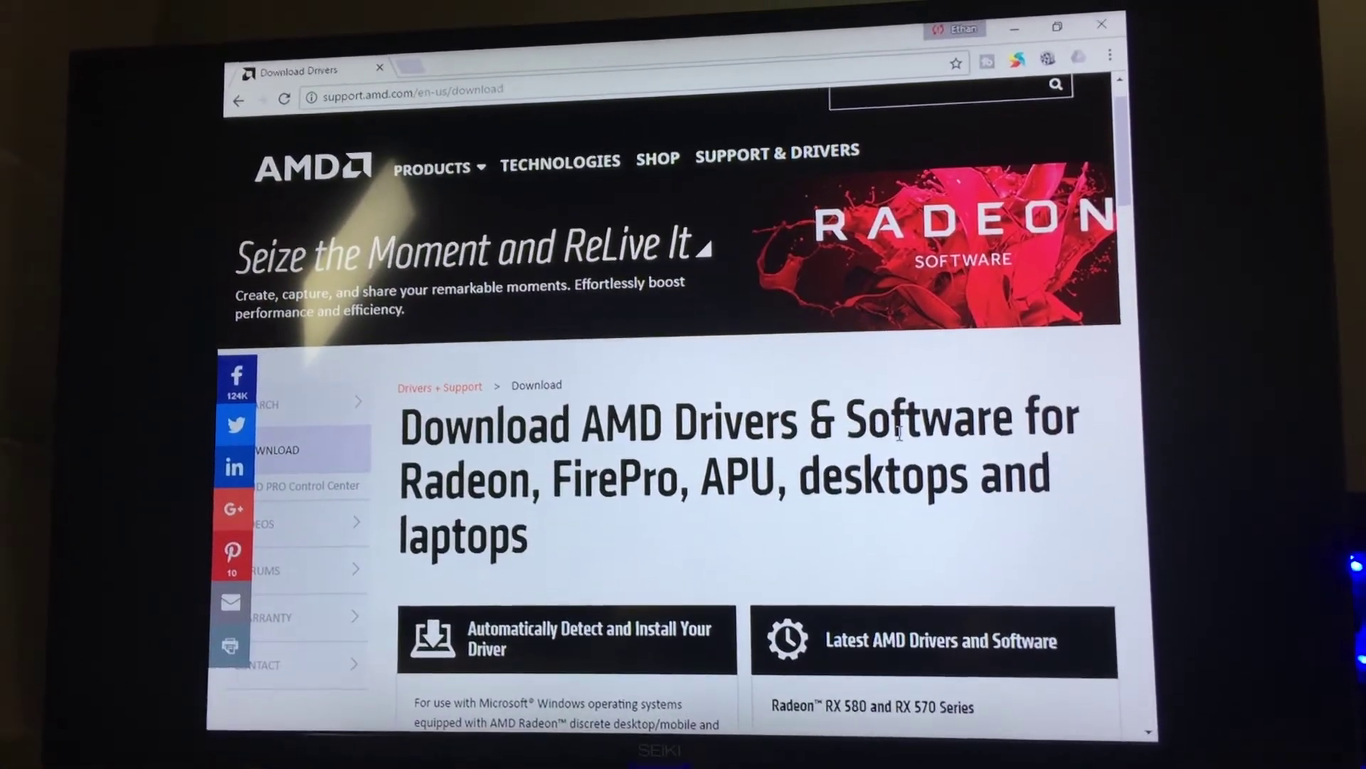
scroll(900, 429, "down", 3)
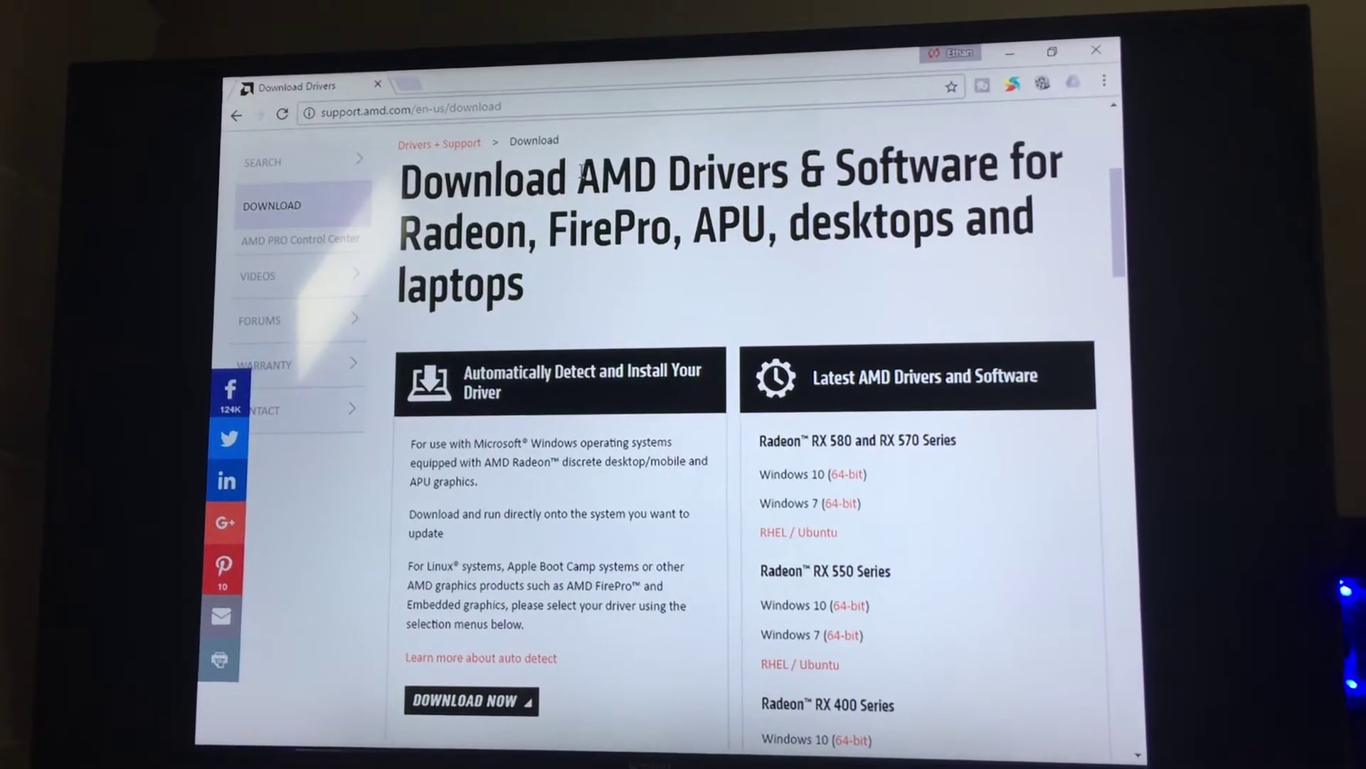
scroll(933, 624, "down", 3)
scroll(933, 583, "down", 1)
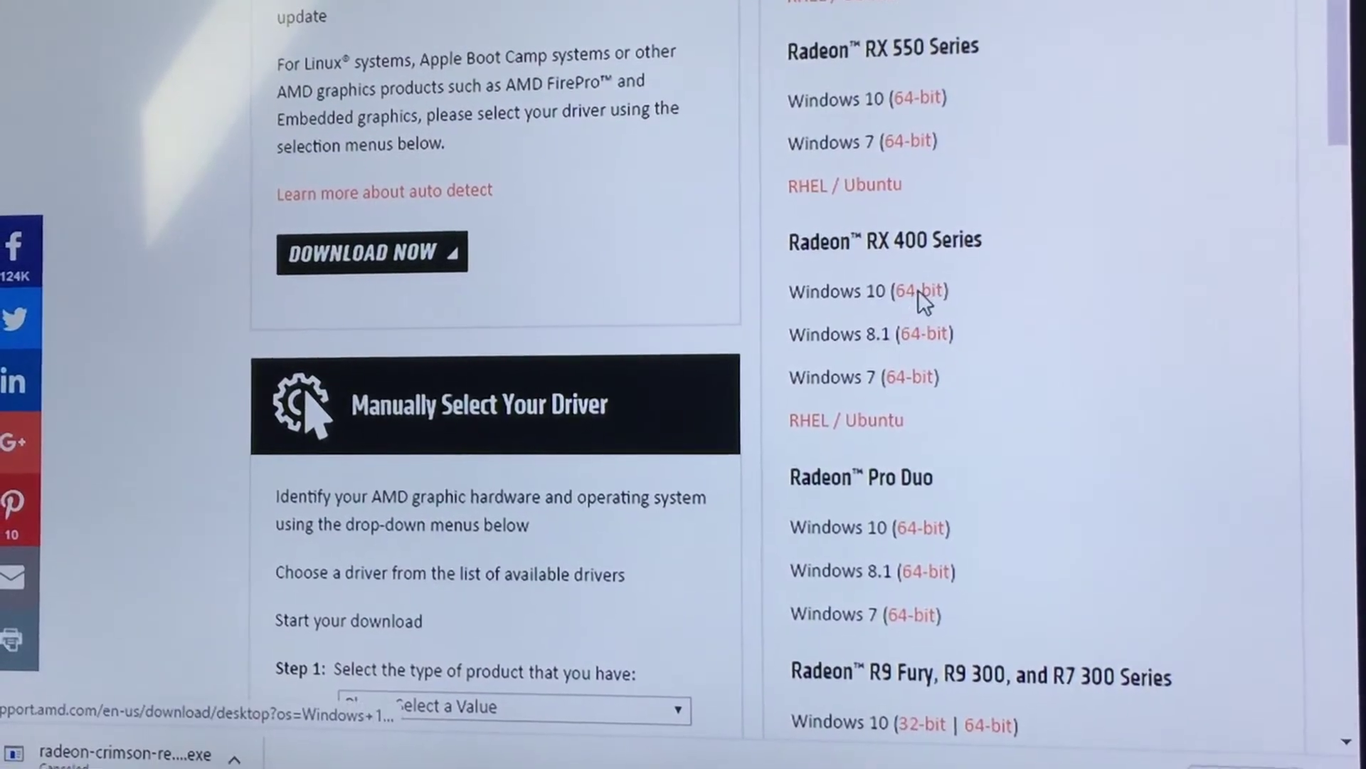
Step: Download Radeon Software Crimson ReLive 17.4.3 (514 MB) from the RX 400 Series Windows 10 64-bit page
left_click(924, 295)
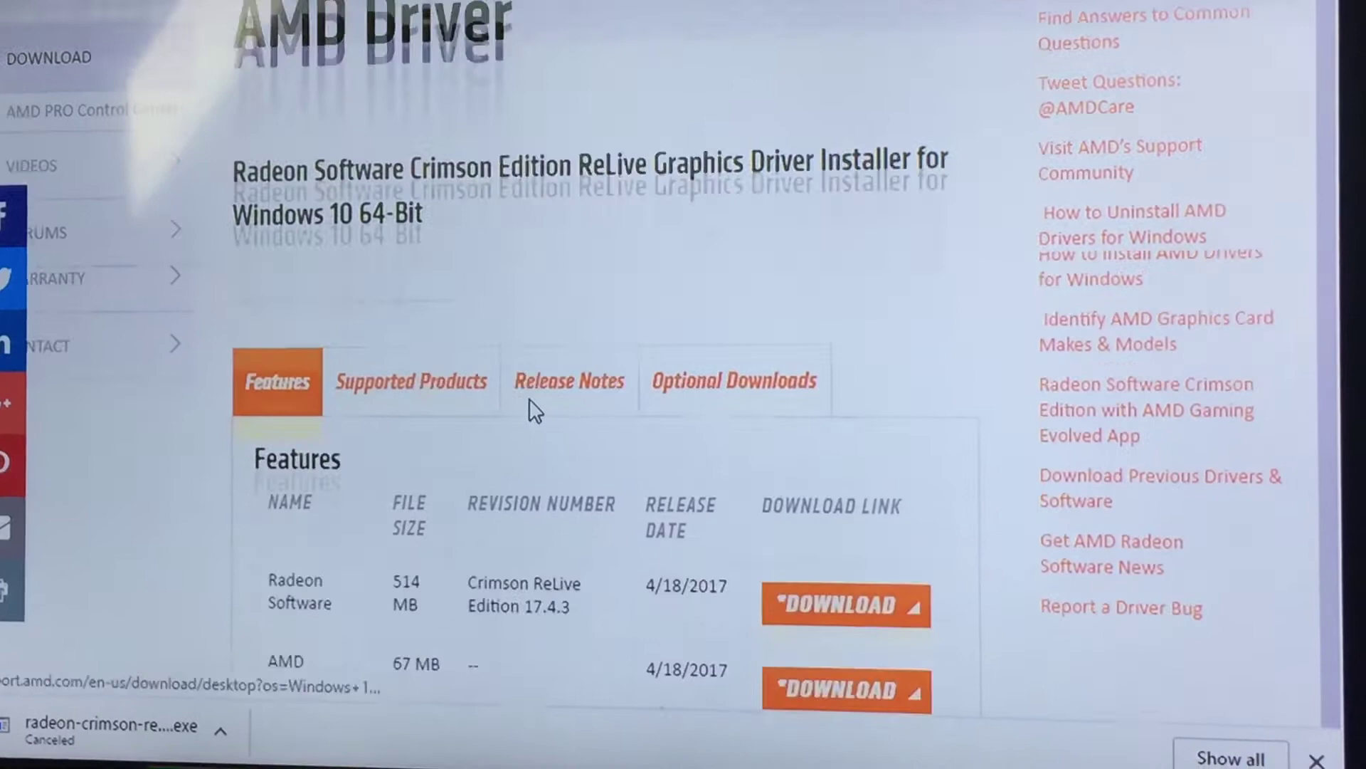
scroll(529, 399, "down", 2)
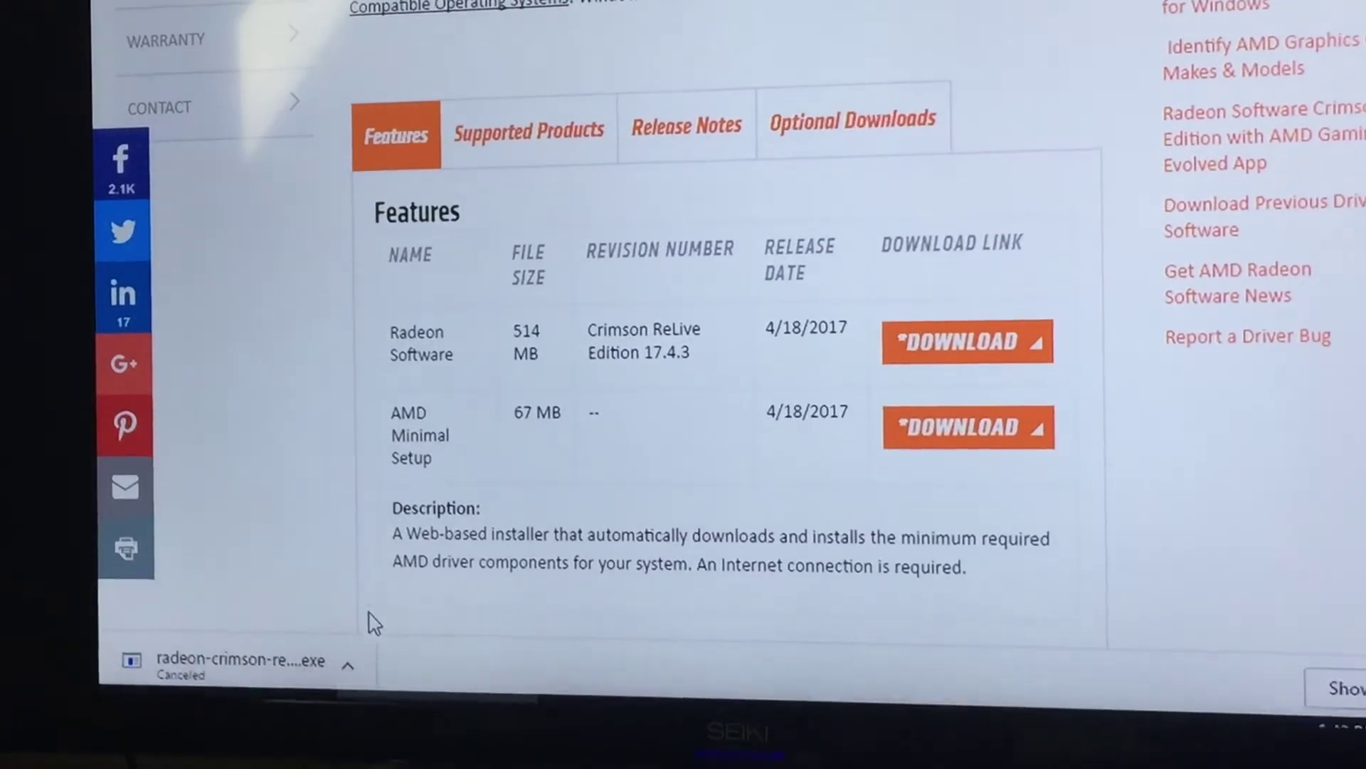
left_click(927, 352)
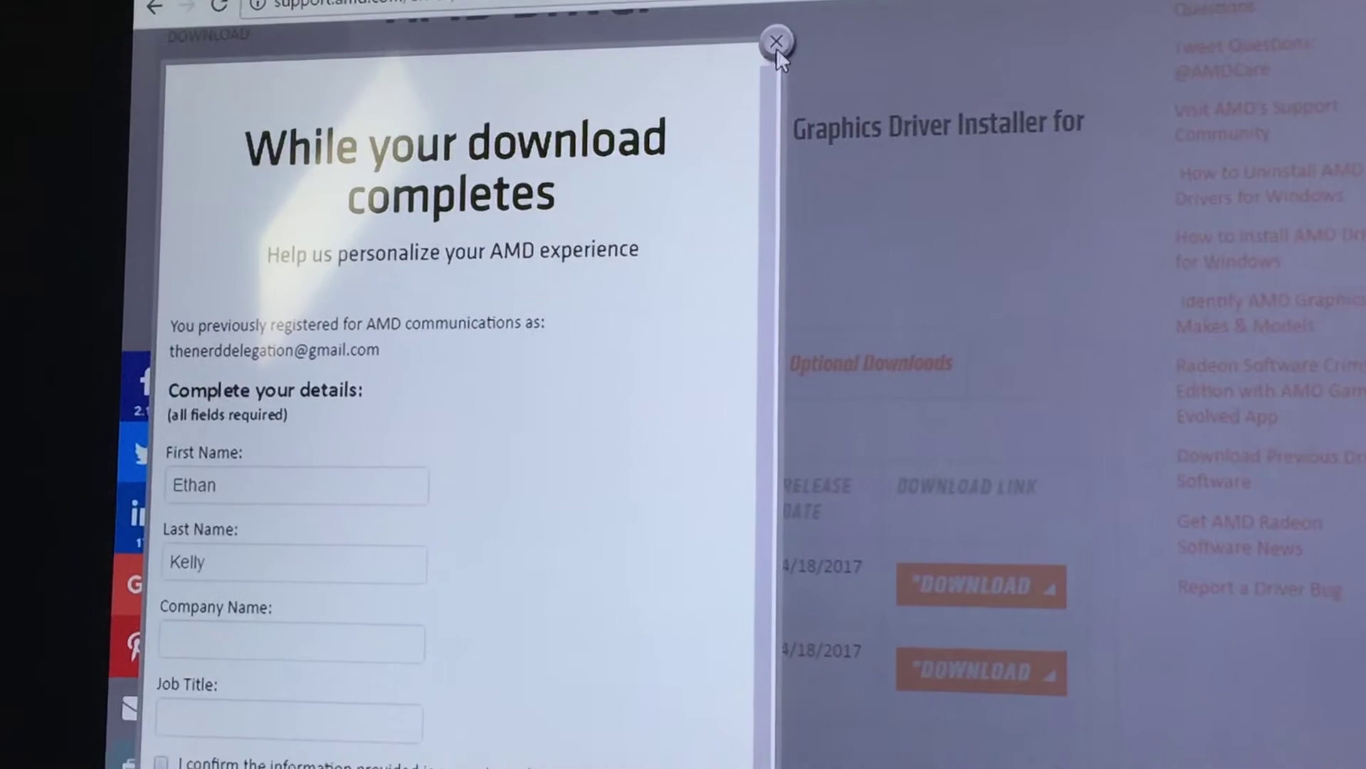
Step: Close the 'While your download completes' form while the 514 MB driver downloads
left_click(781, 46)
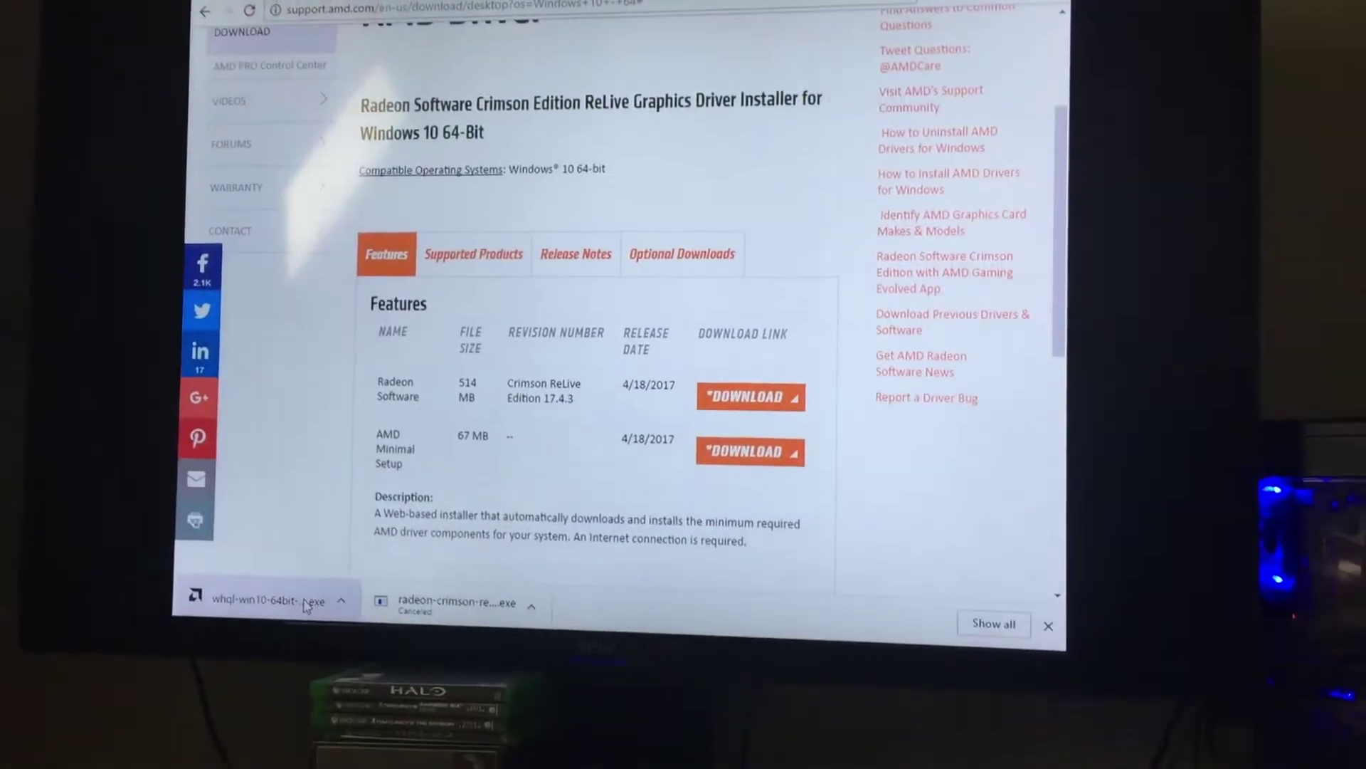
Step: Run the downloaded whql-win10-64bit installer and approve it in User Account Control
left_click(267, 600)
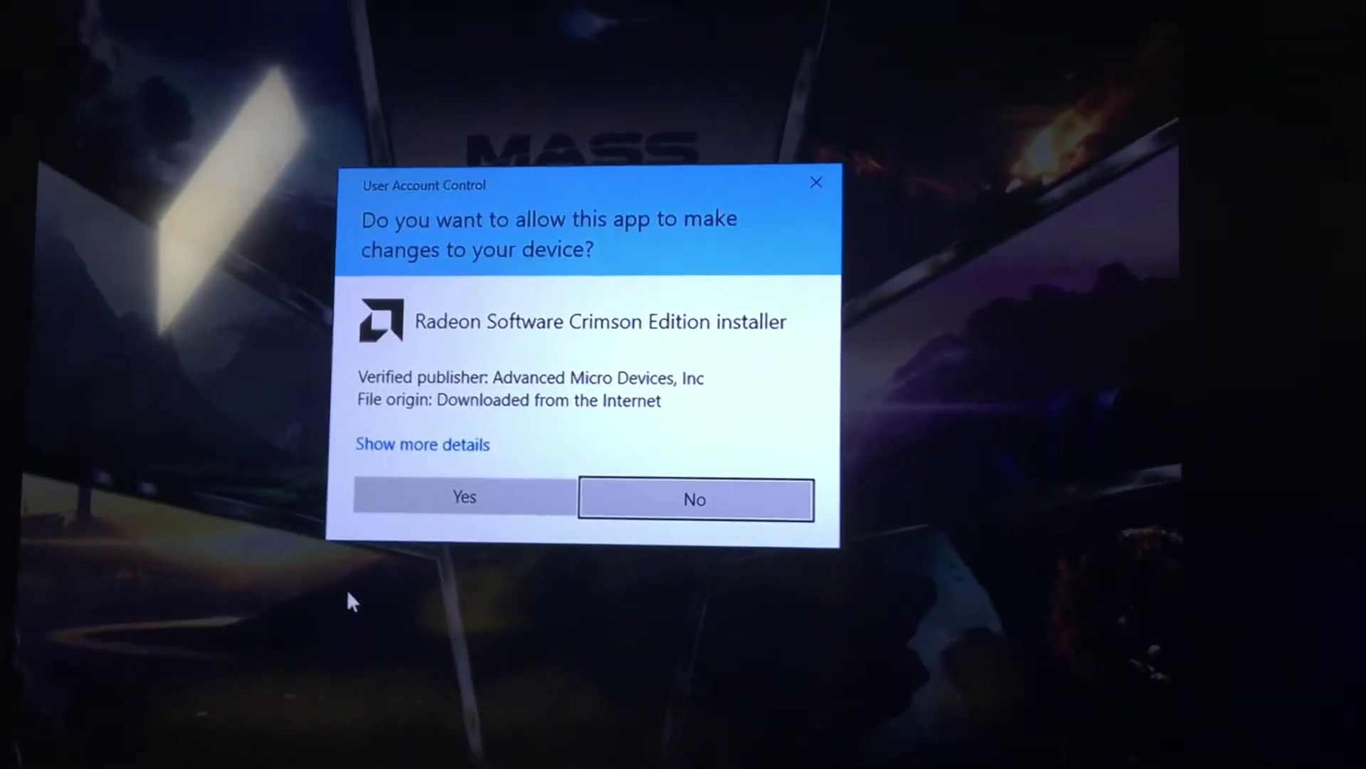
left_click(444, 513)
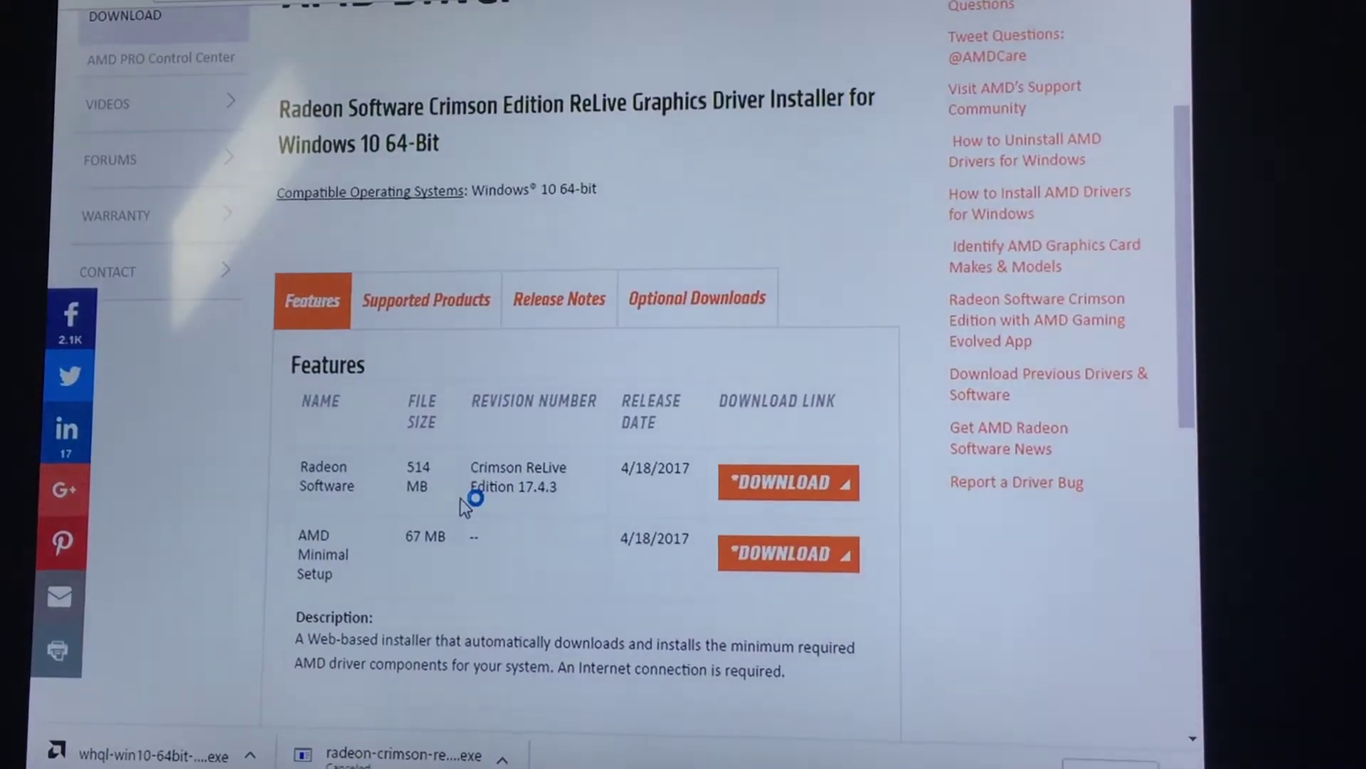
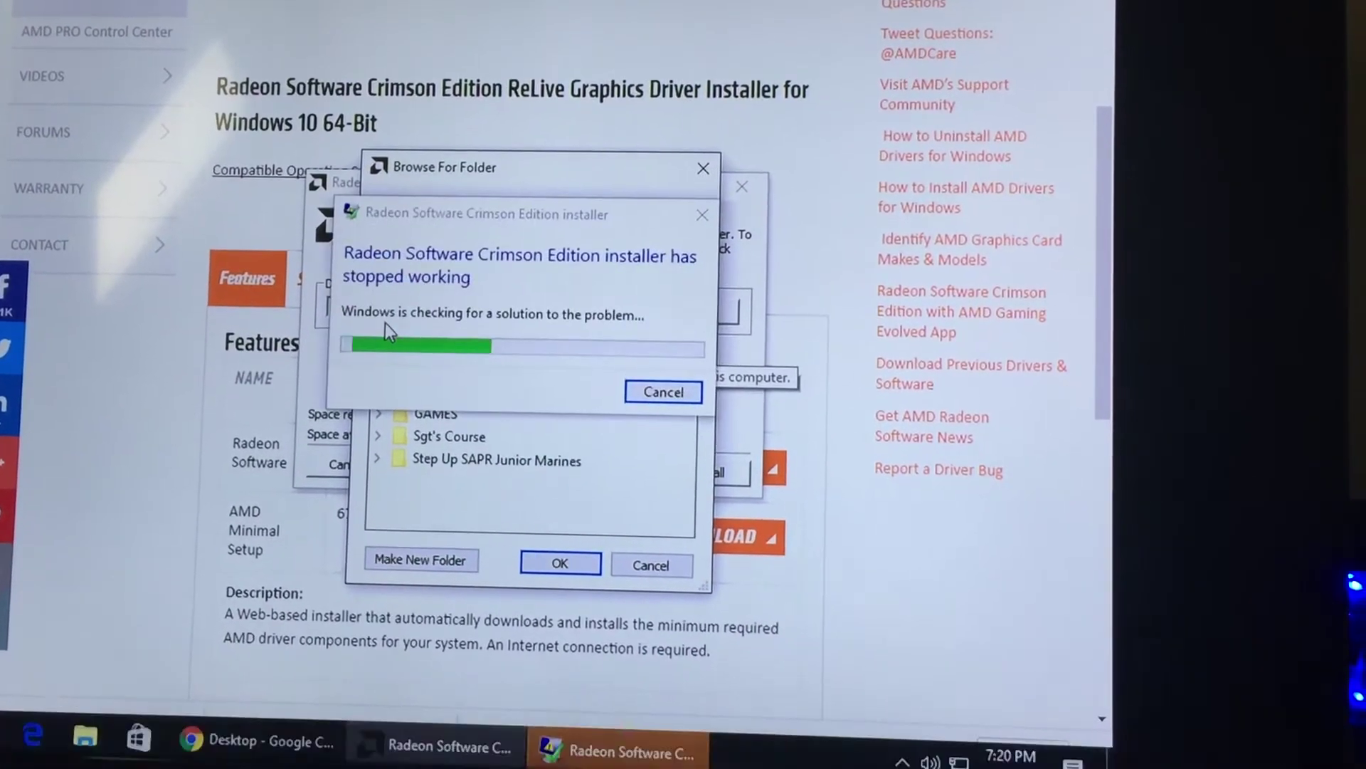
Step: Dismiss the crashed installer and relaunch the downloaded whql-win10 driver package
left_click(684, 390)
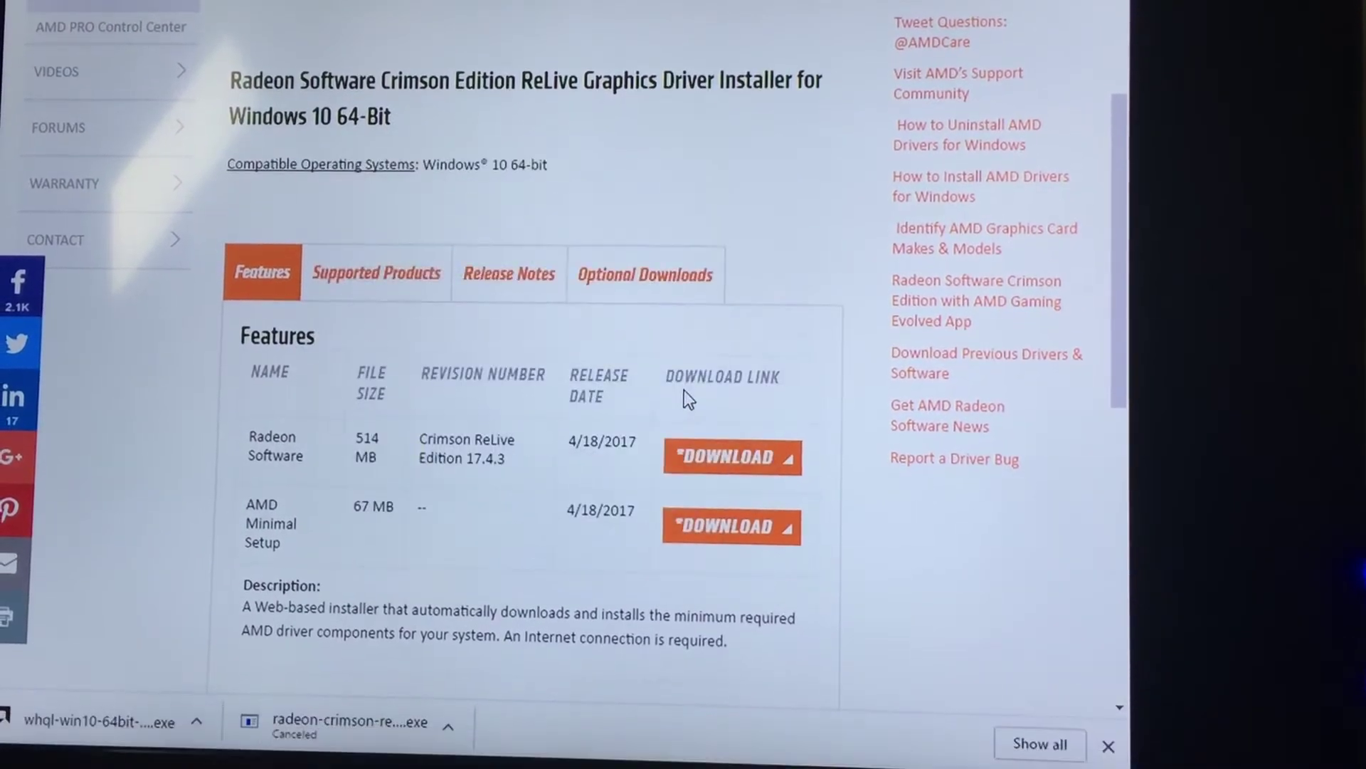
left_click(128, 721)
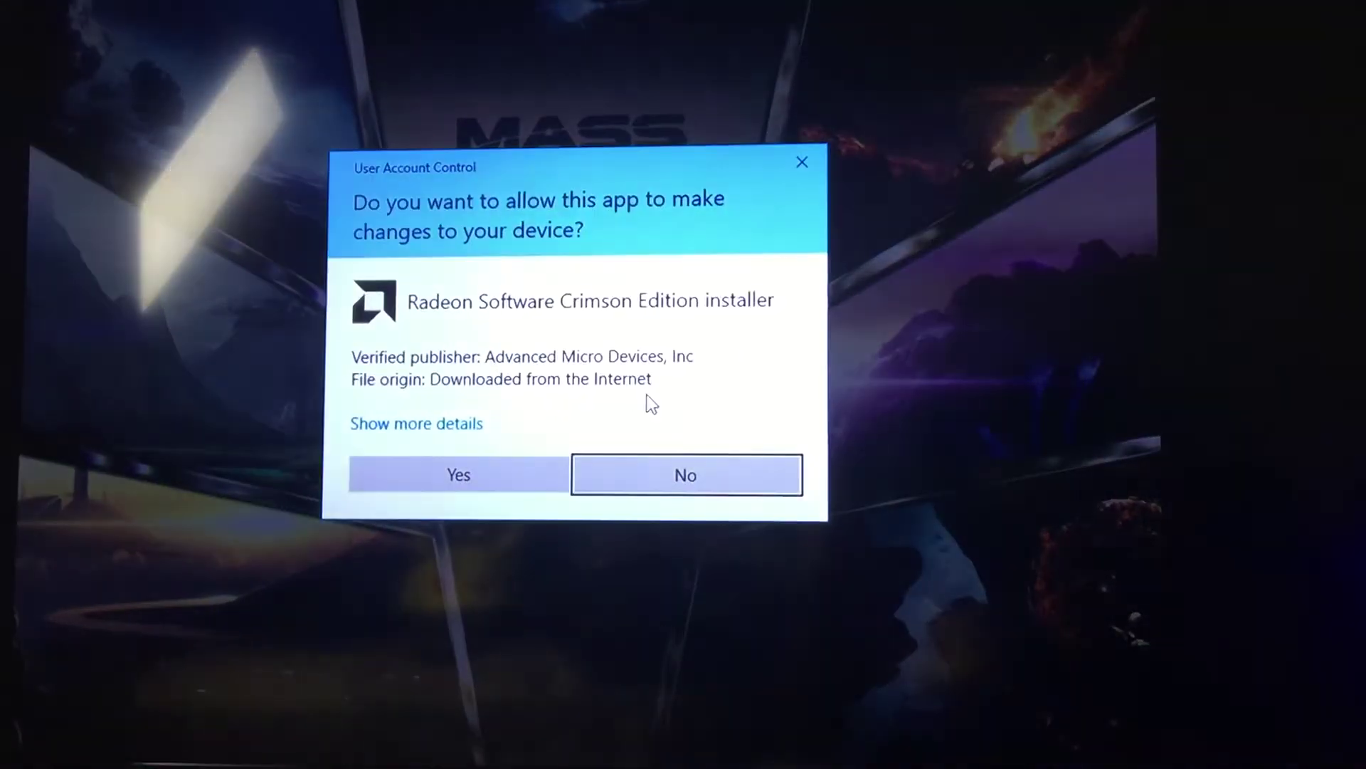
Step: Allow the Radeon installer through User Account Control and extract its files
left_click(507, 480)
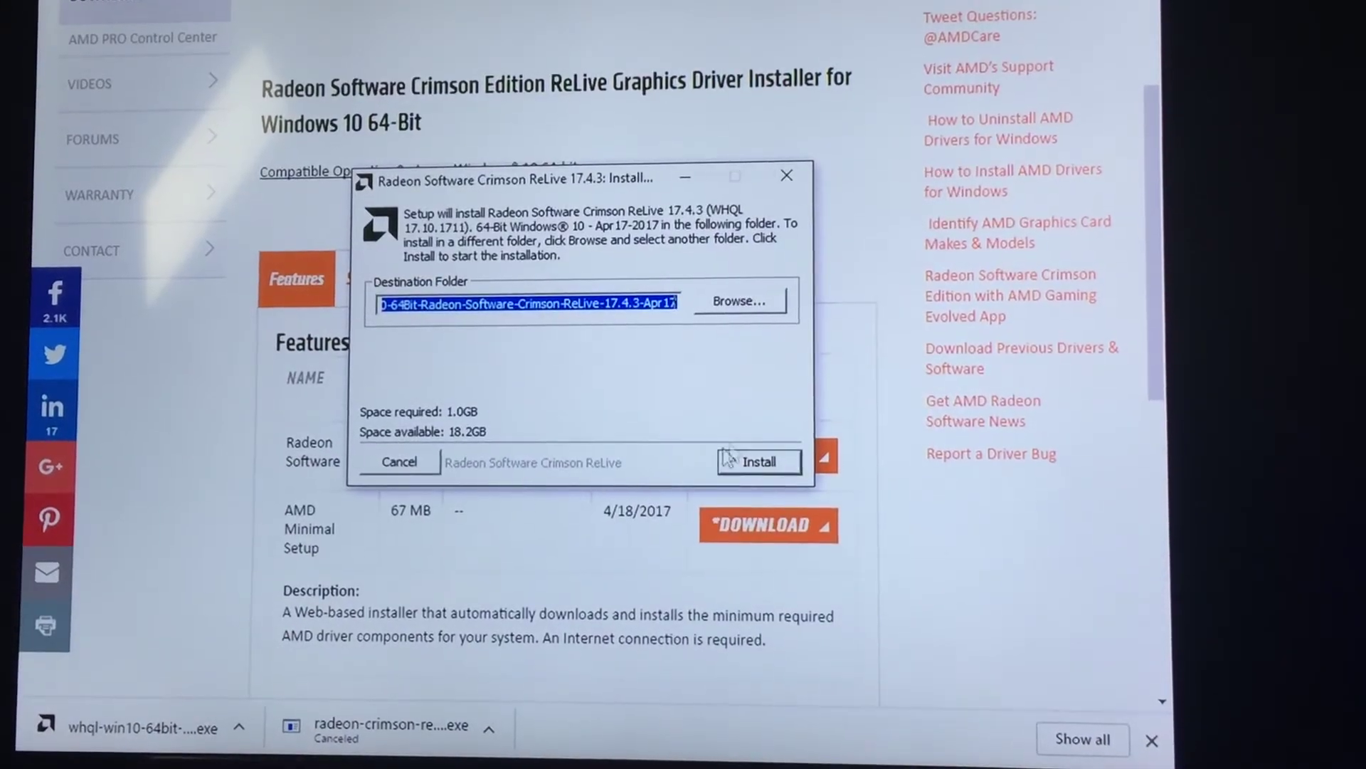
left_click(760, 457)
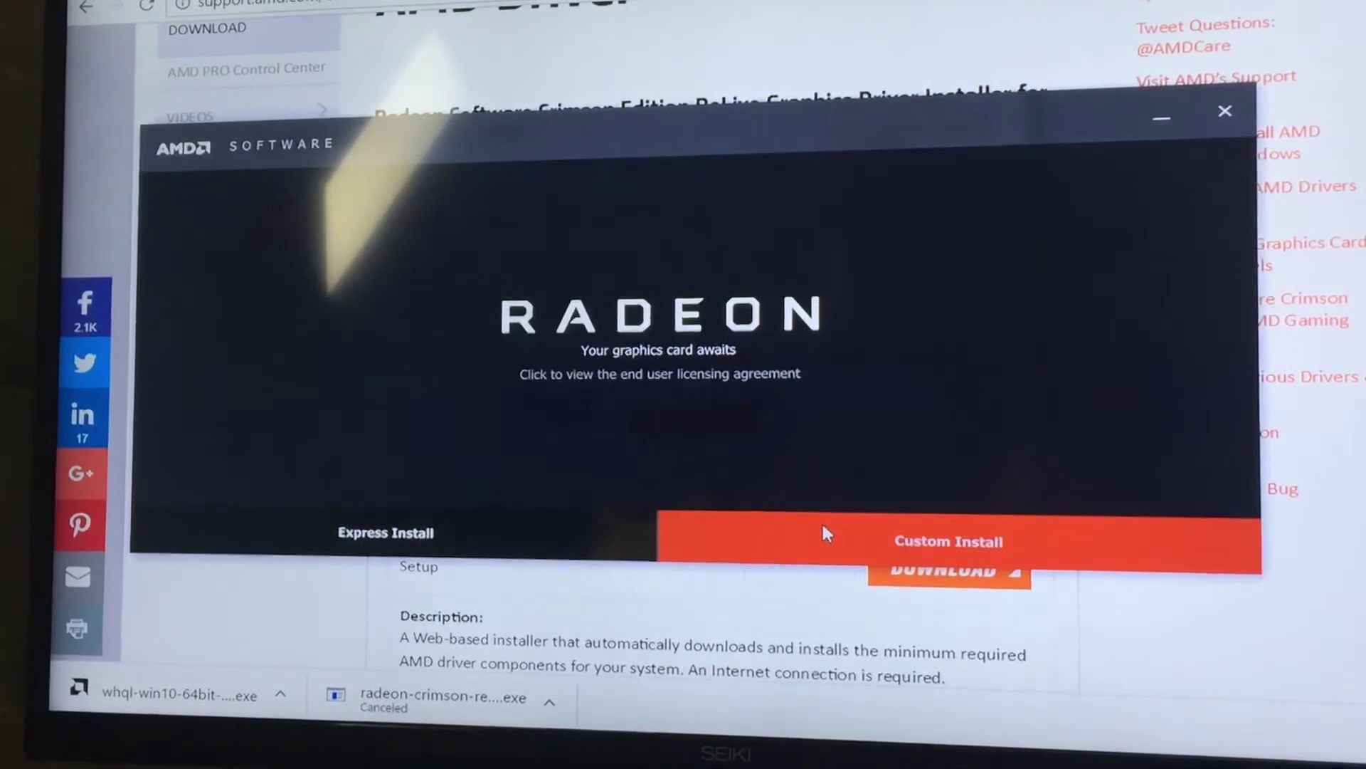
Step: Custom-install all components: display driver, problem report wizard, Radeon Settings, HDMI audio
left_click(931, 546)
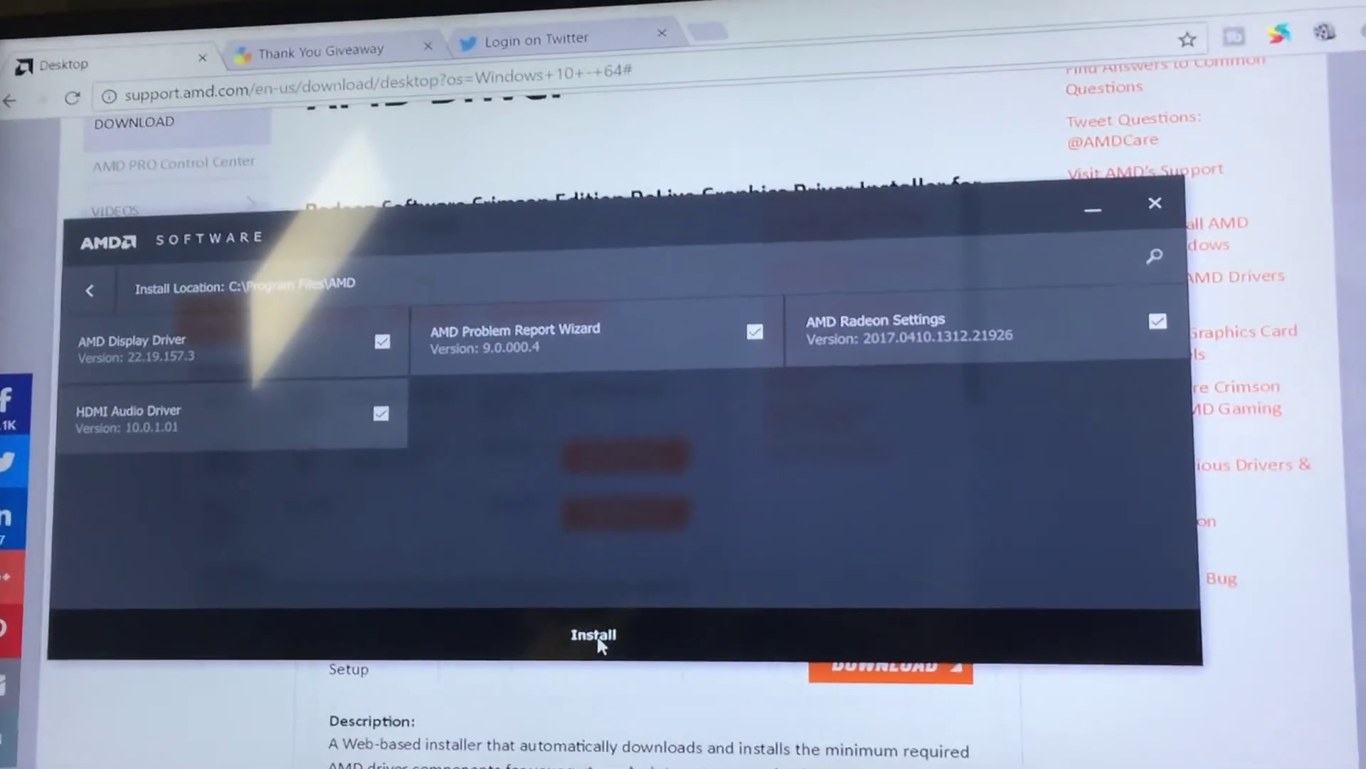
left_click(599, 639)
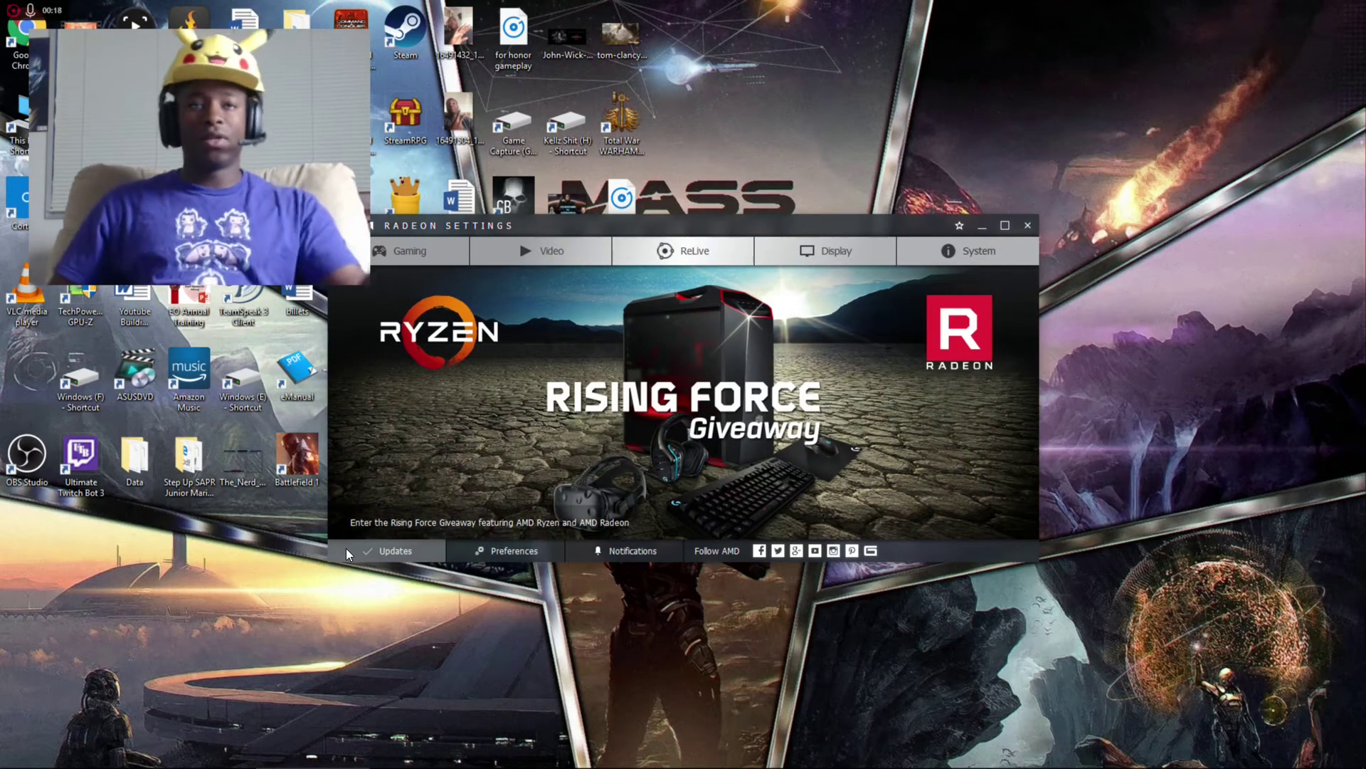
Step: Open the ReLive section and browse Recording, Streaming and Overlay before returning to Global
left_click_drag(689, 267, 870, 238)
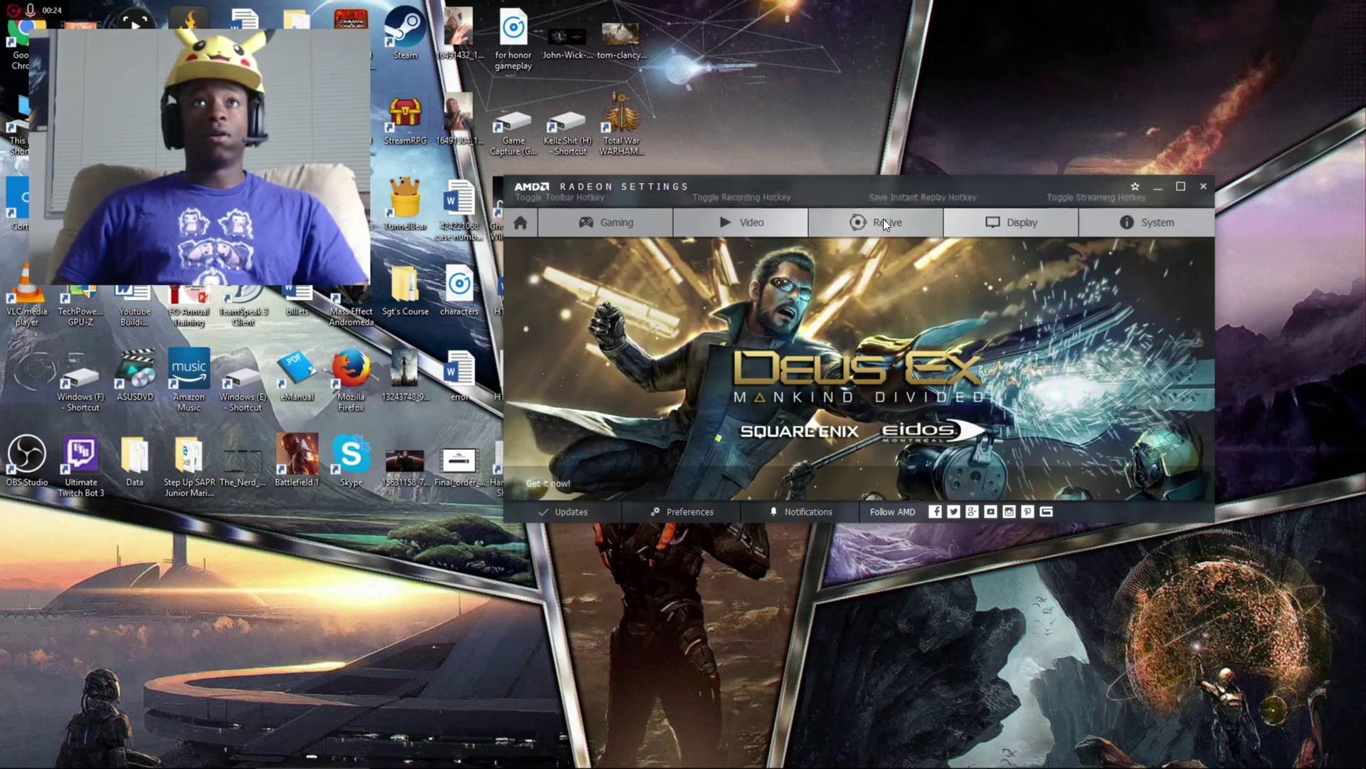
left_click(883, 218)
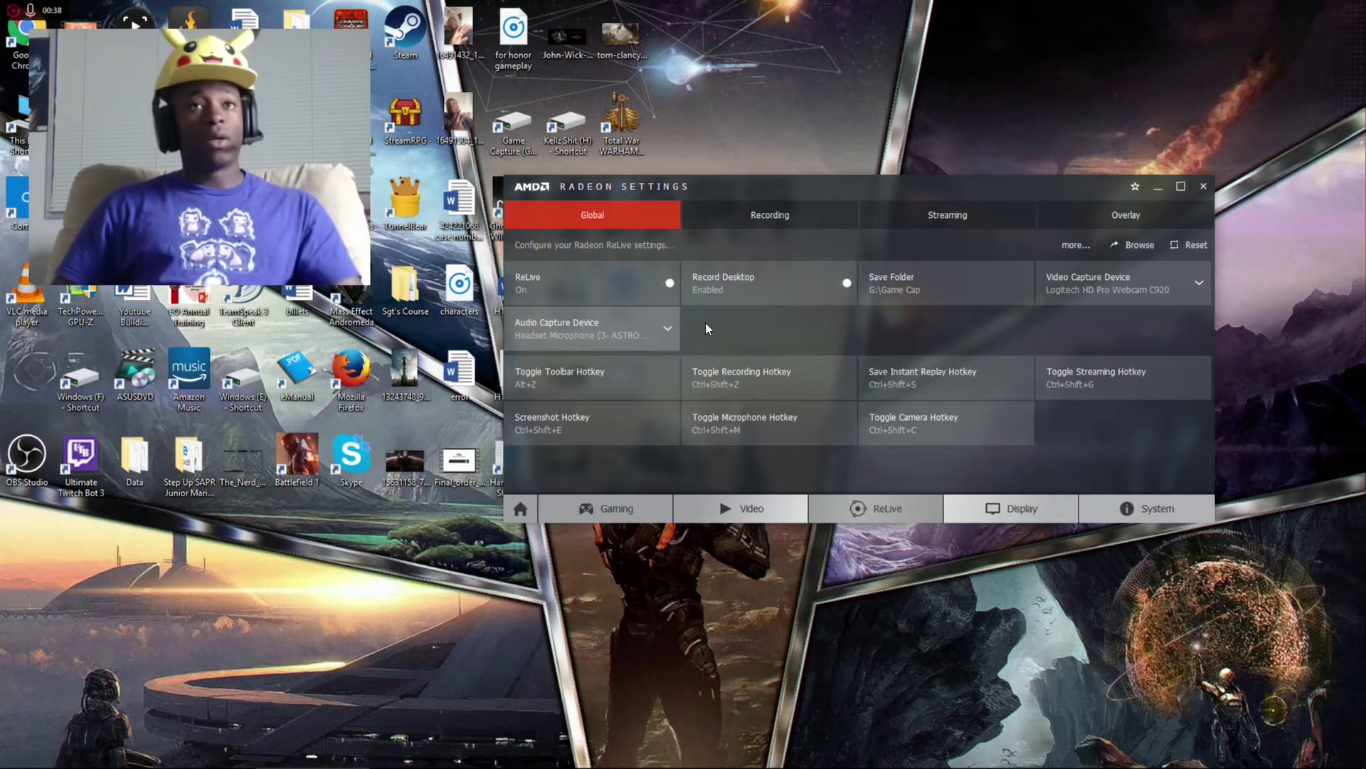
left_click(814, 222)
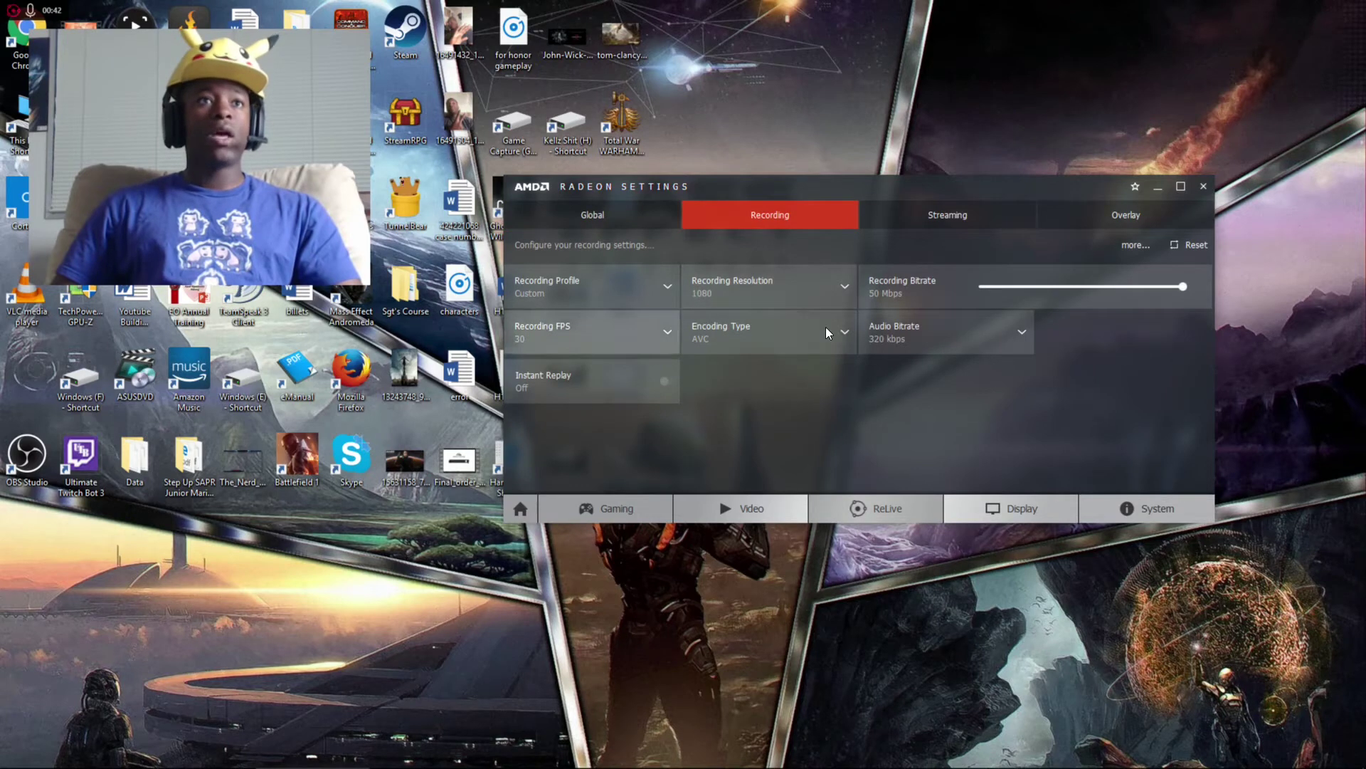
left_click(981, 212)
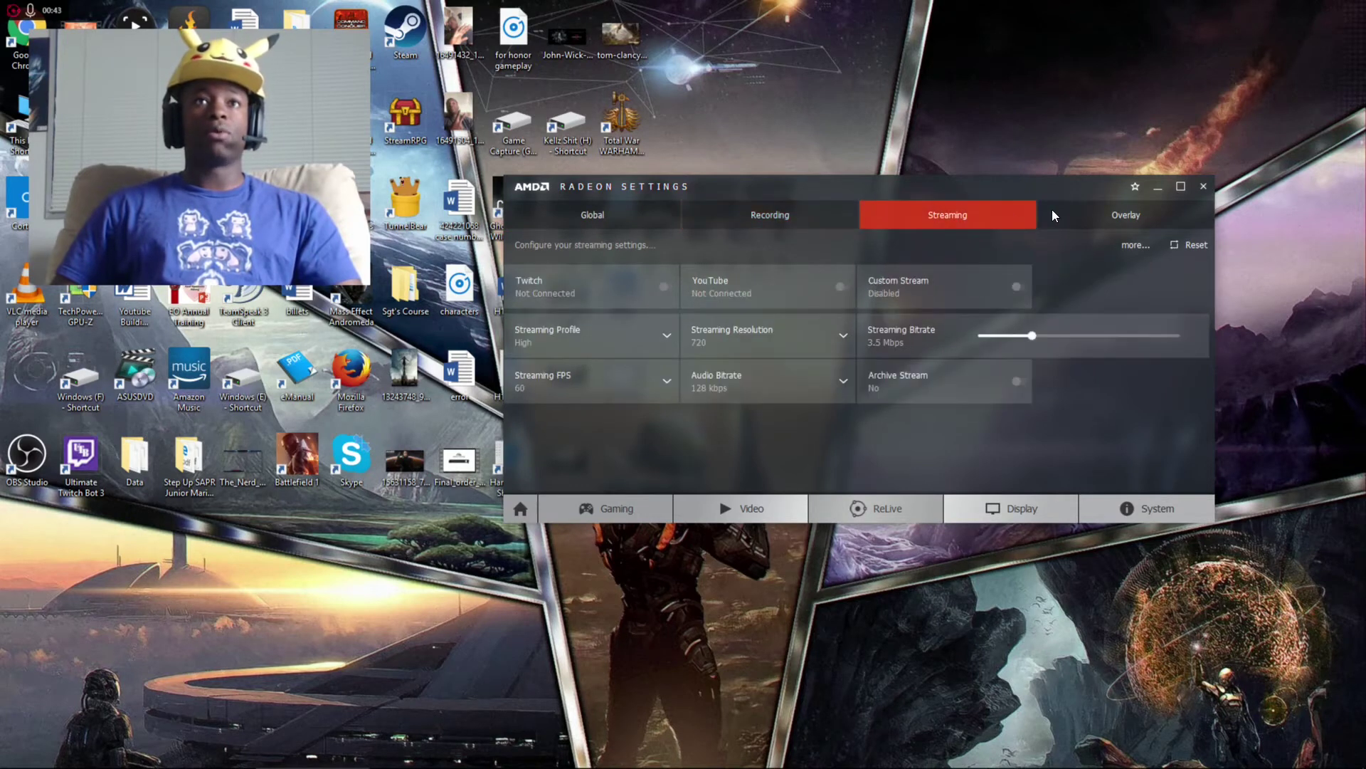
left_click(1098, 221)
left_click(618, 212)
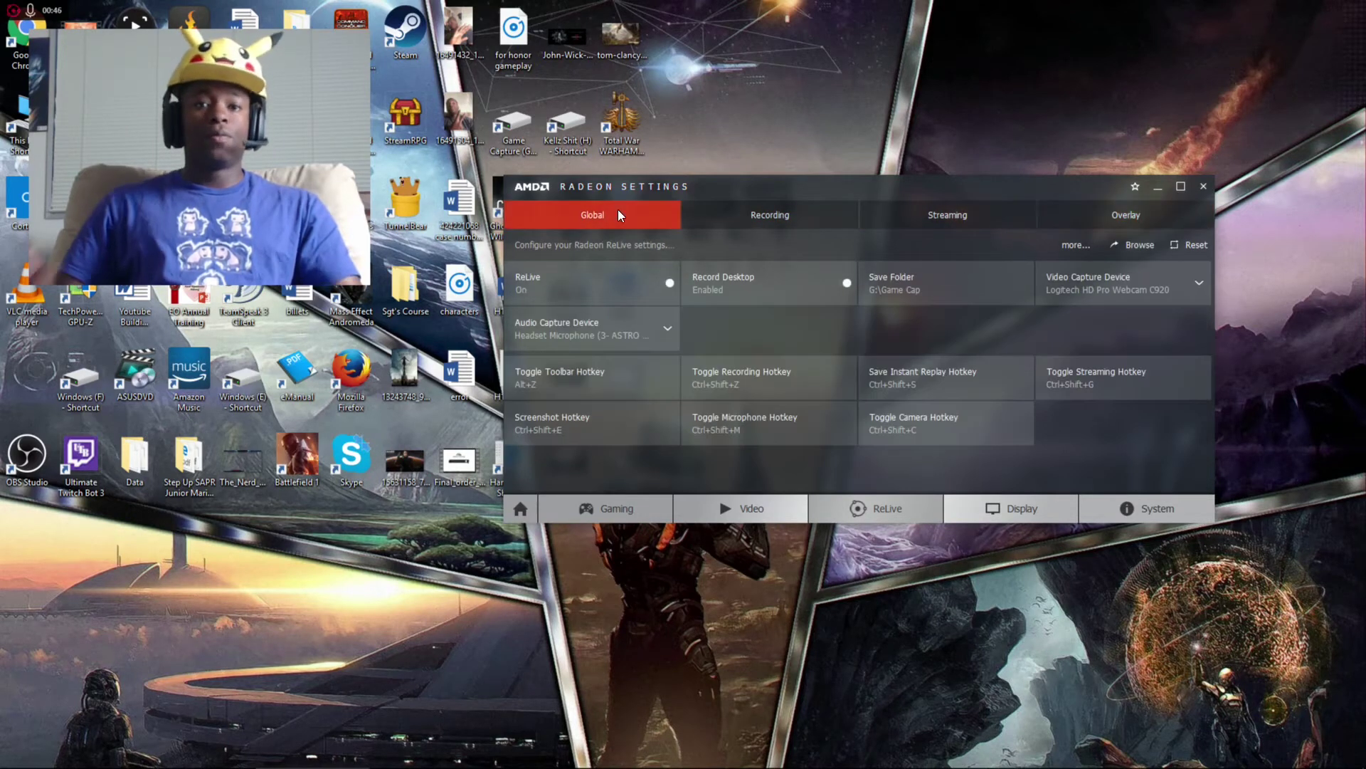